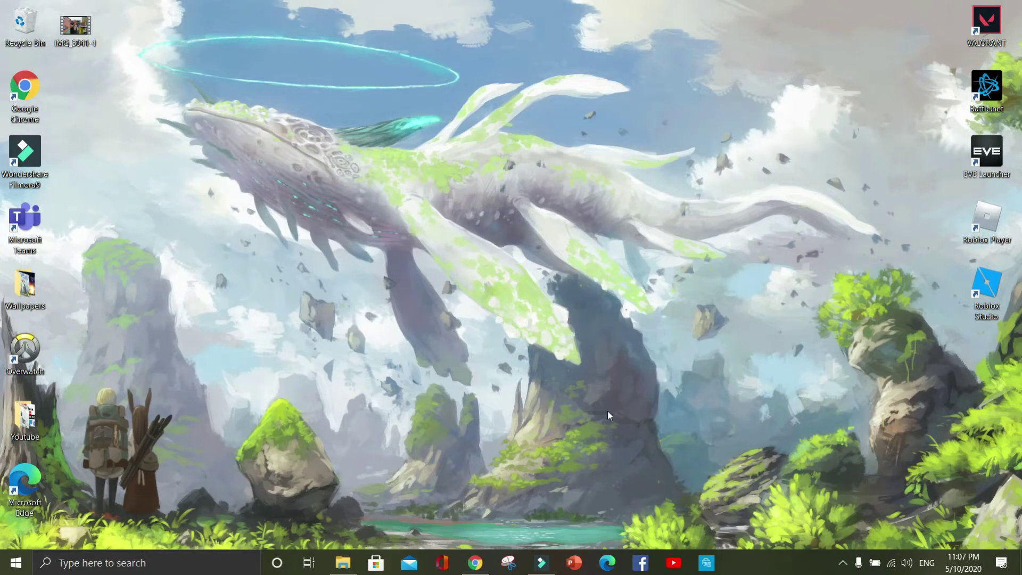
- Bring the Filmora9 window to the front from the taskbar, showing the empty untitled project
click(541, 563)
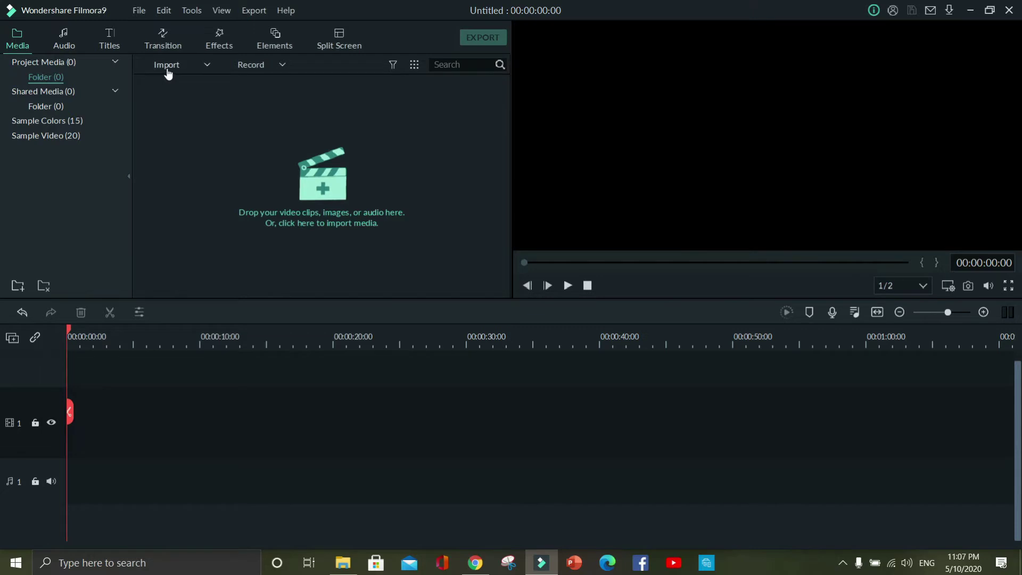
- Import the clip IMG_5041 from the Aldi Compressor folder as a media file
click(207, 66)
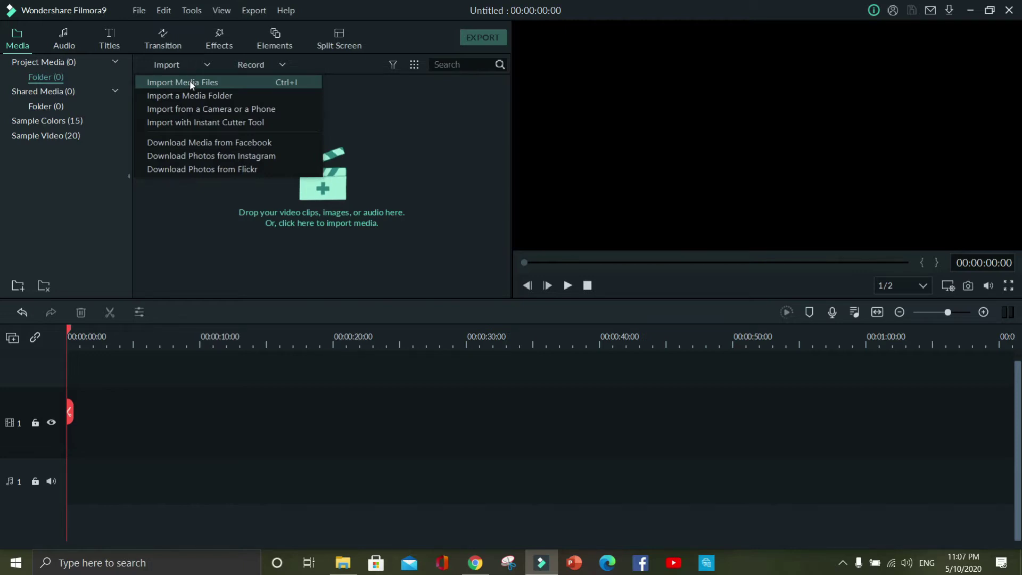
click(190, 83)
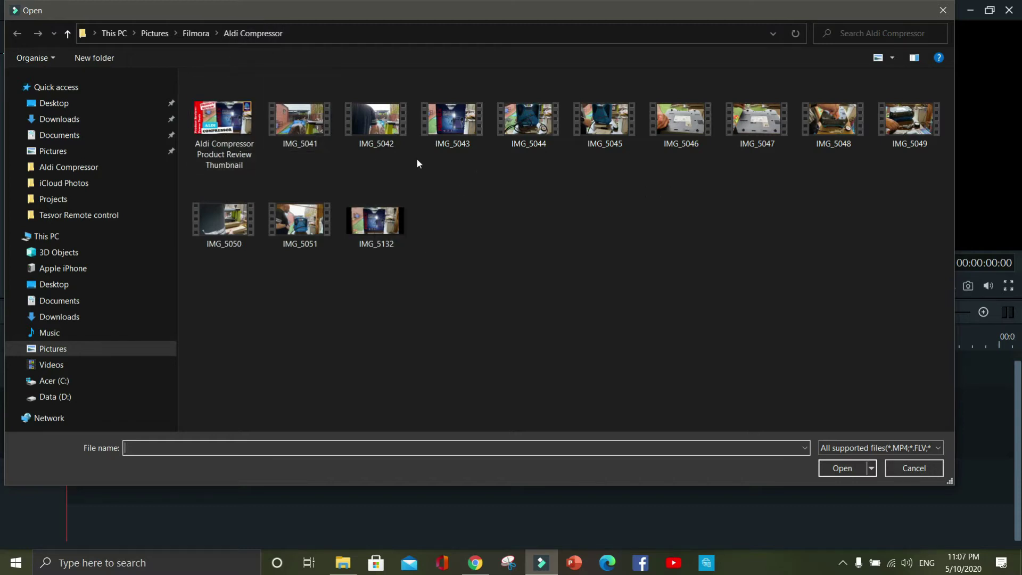
click(317, 120)
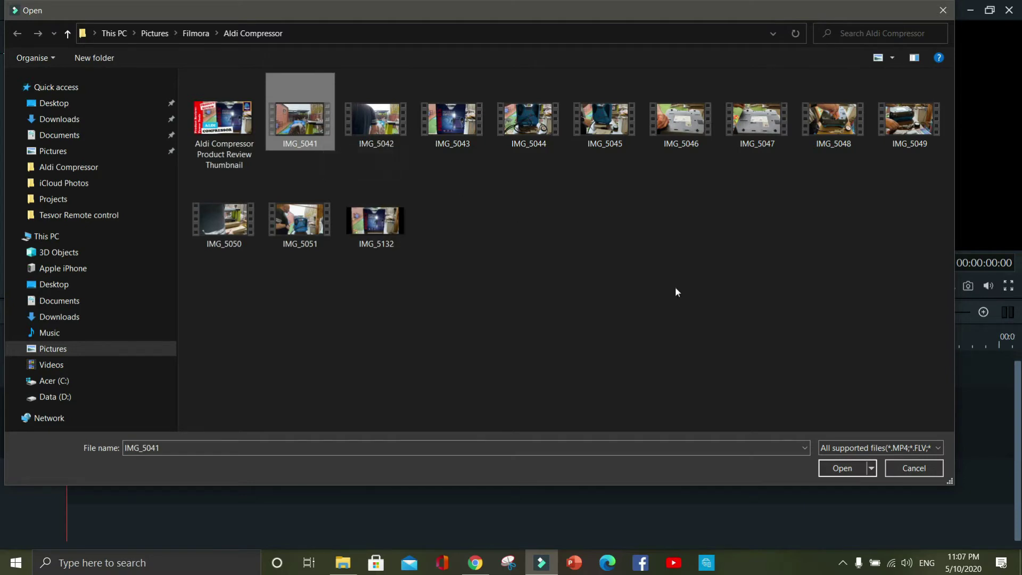
click(842, 468)
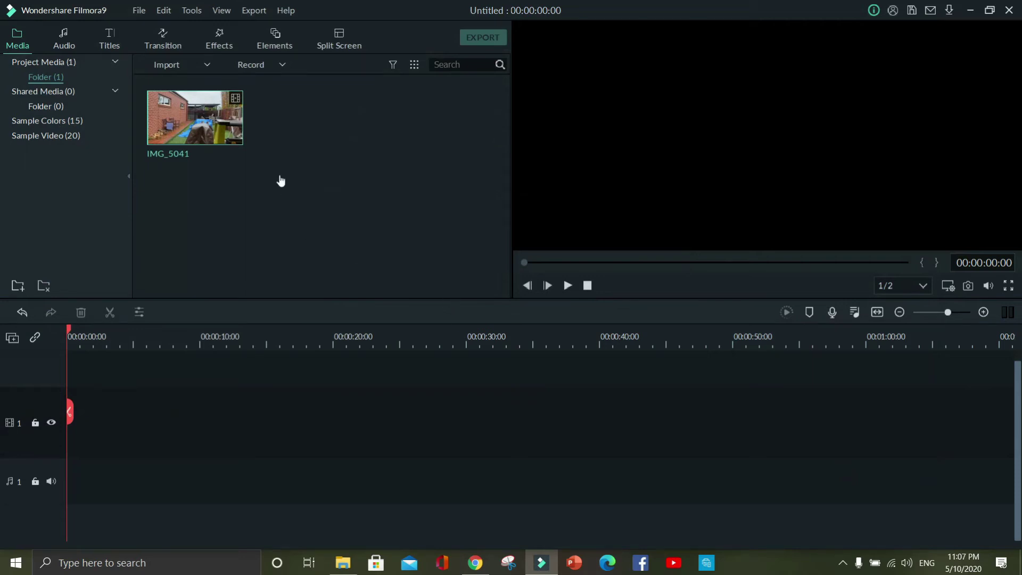
click(322, 166)
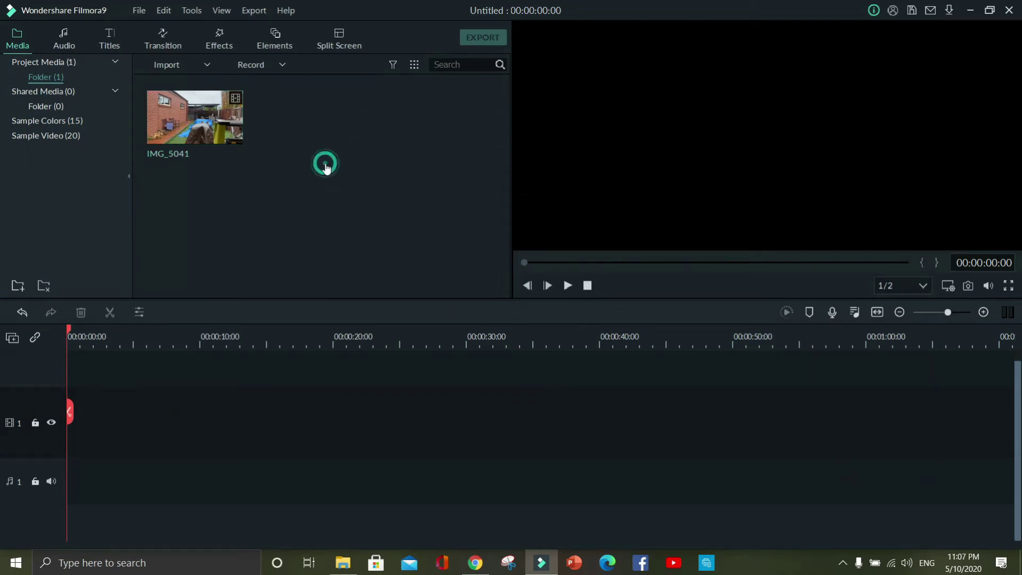
- Import clips IMG_5041–IMG_5044, IMG_5051 and IMG_5132 together into the media library
click(207, 66)
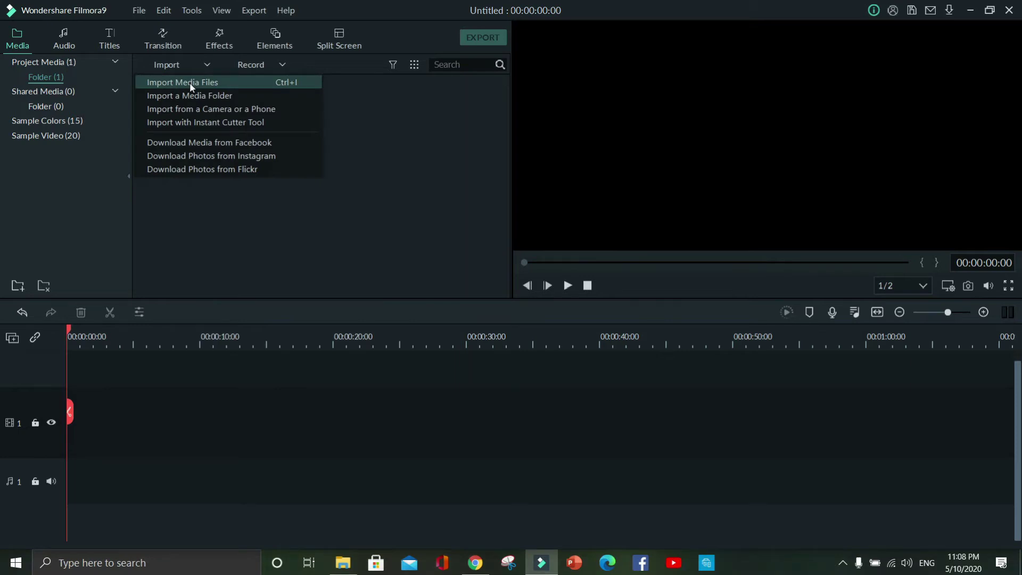
click(189, 82)
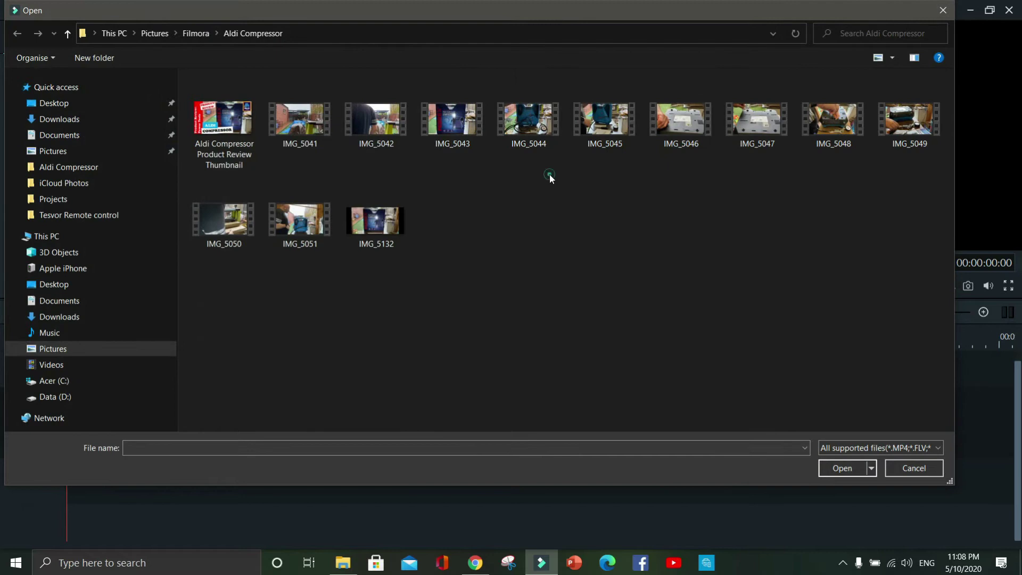
drag(550, 175, 301, 117)
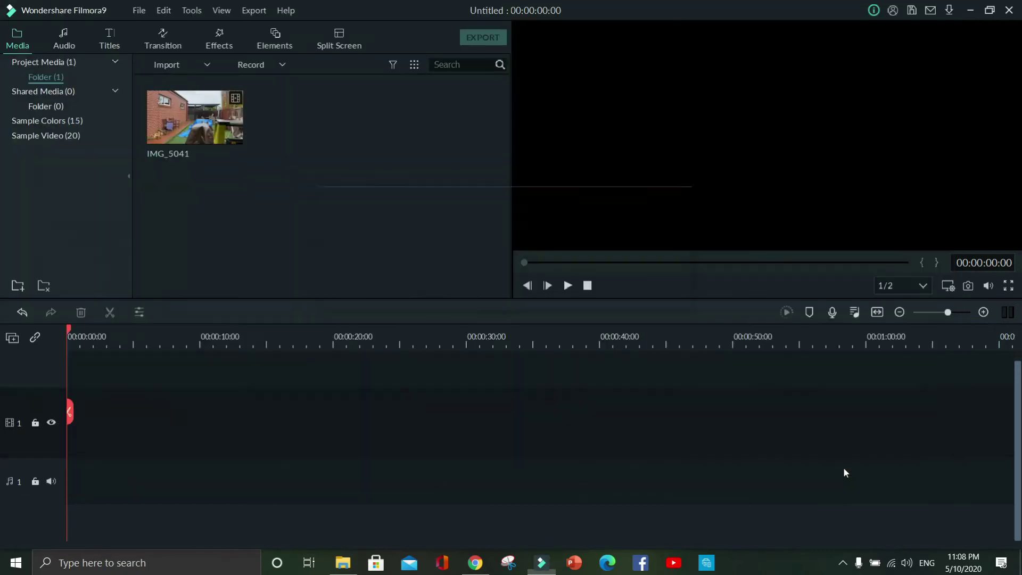
click(844, 468)
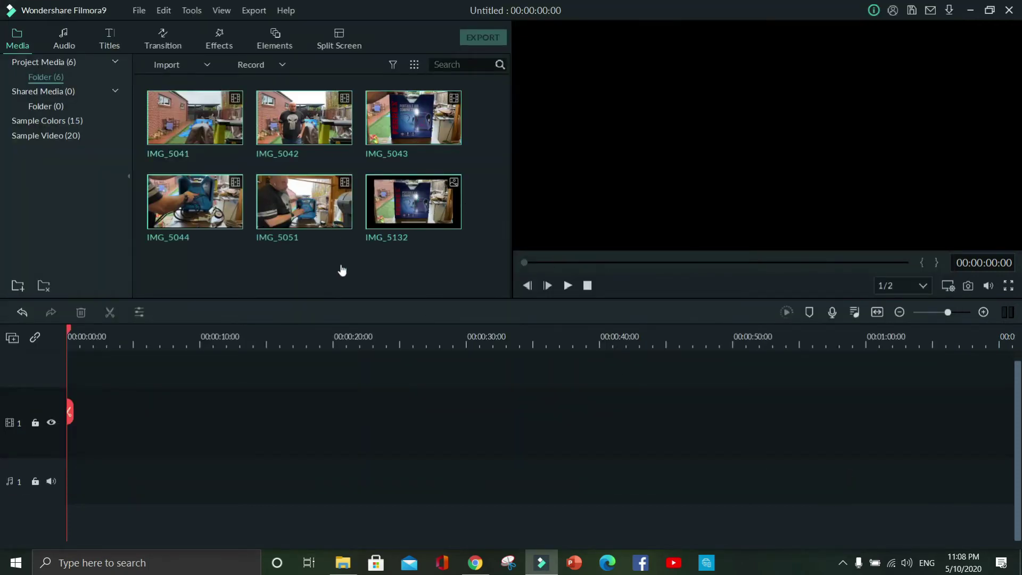
- Import the entire Nerf Gun Rack folder into the project media
click(209, 64)
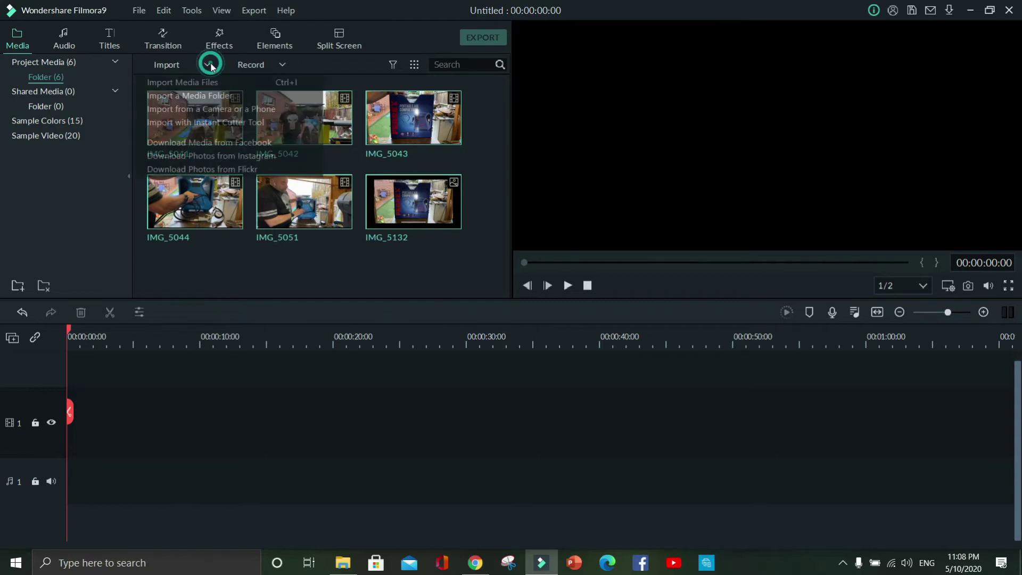
click(217, 96)
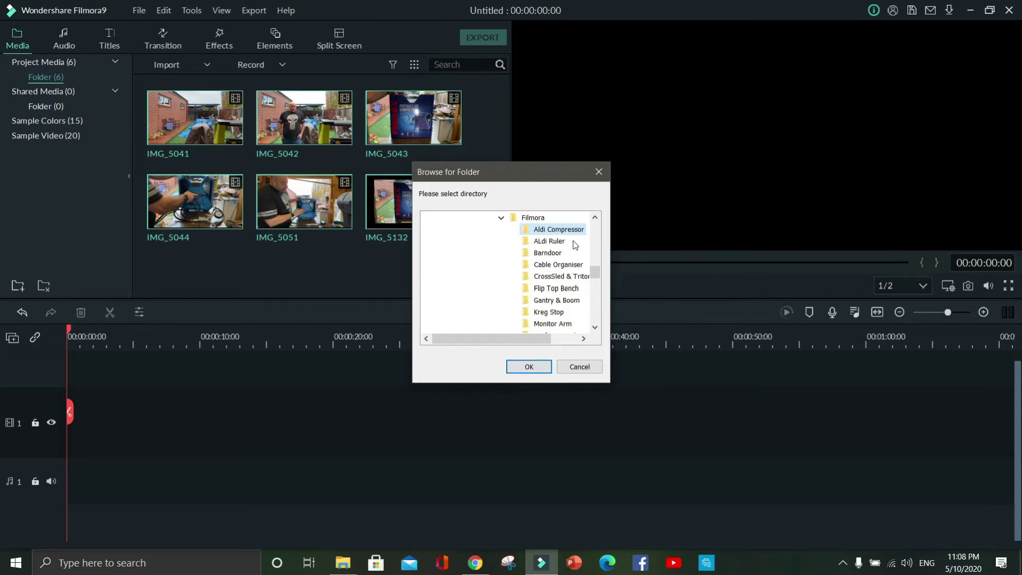
scroll(575, 245, down, 1)
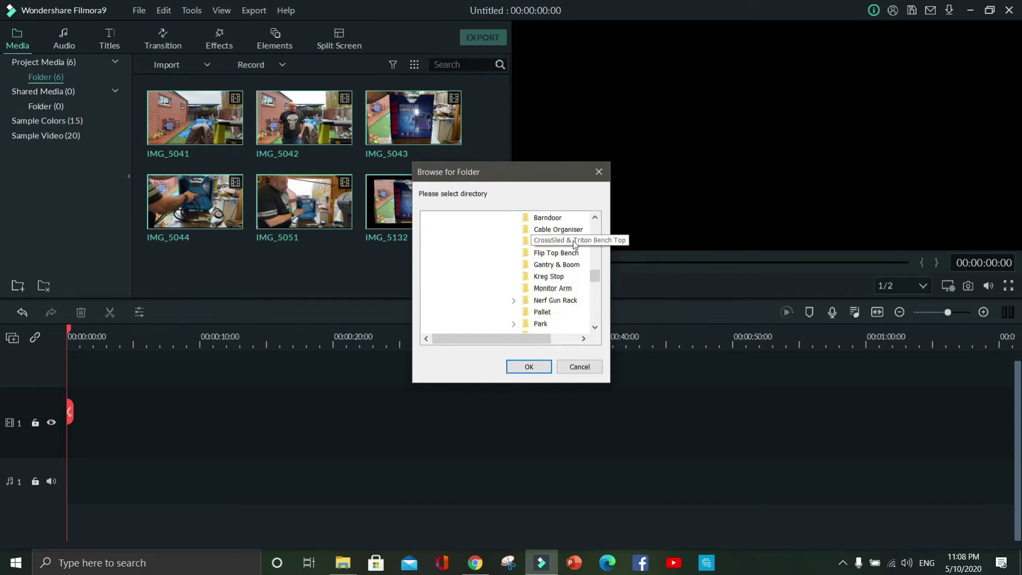
click(557, 302)
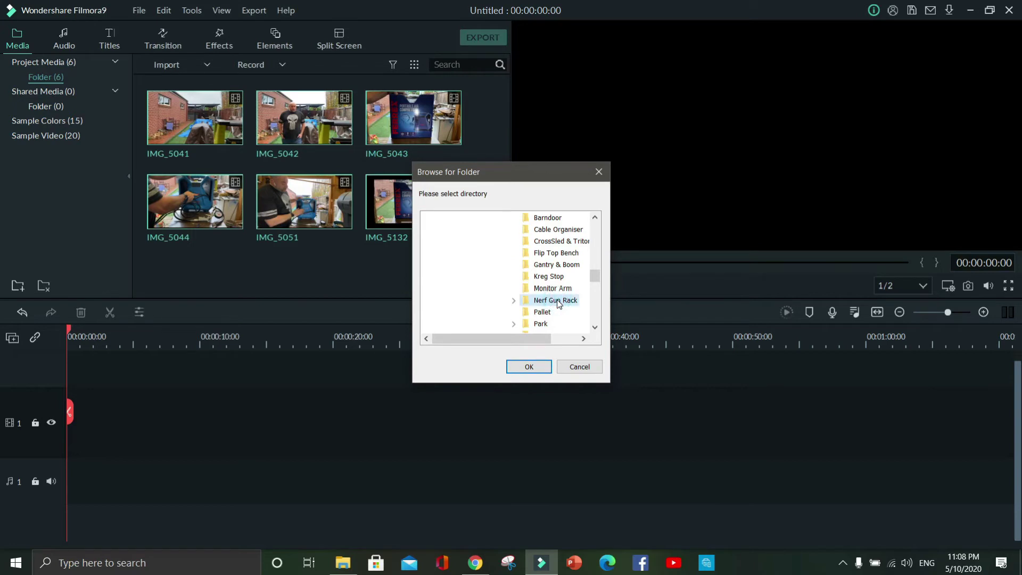
click(535, 368)
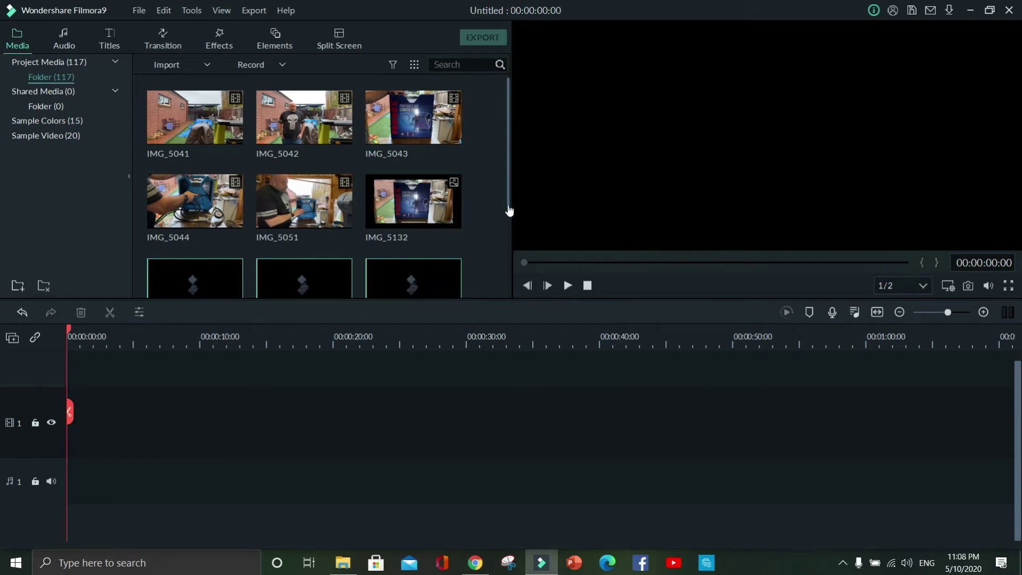
- Browse the 117 imported items in the media library
scroll(510, 217, down, 2)
drag(509, 217, 519, 292)
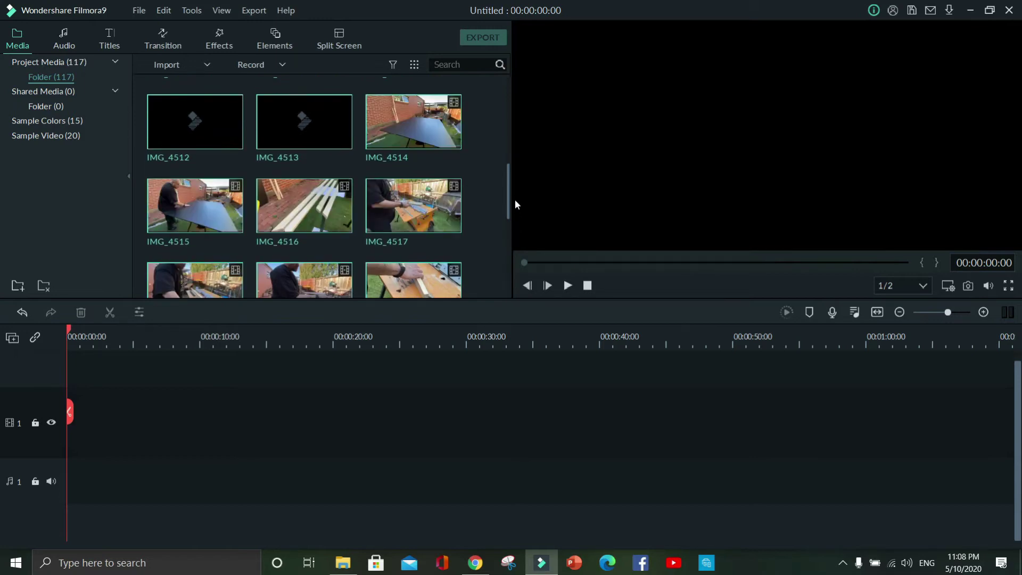
drag(509, 197, 504, 302)
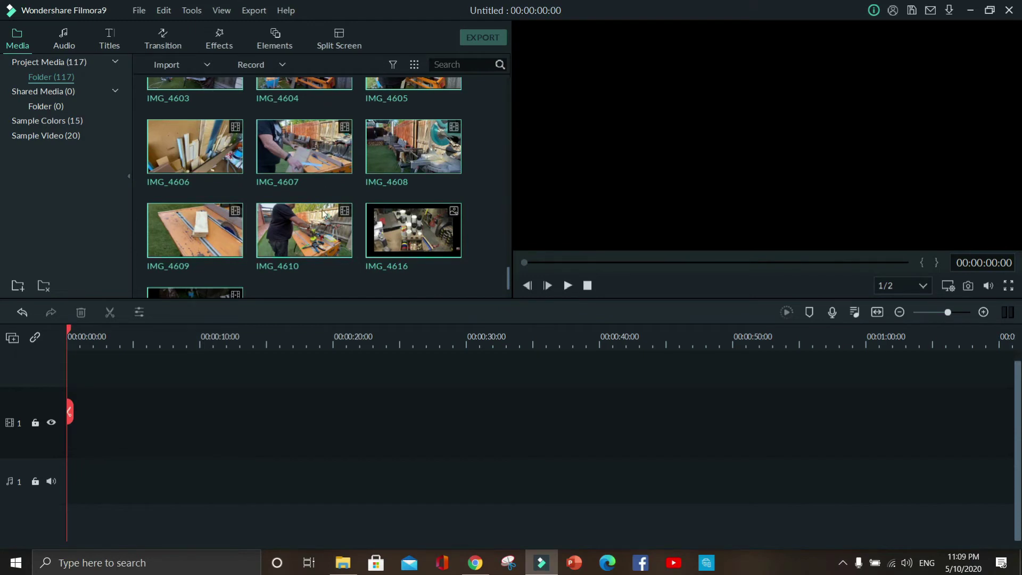
- Place the selected clips on video track 1 from IMG_4497, keeping 1920 x 1080 25fps settings
mouse_move(325, 160)
drag(325, 248, 64, 446)
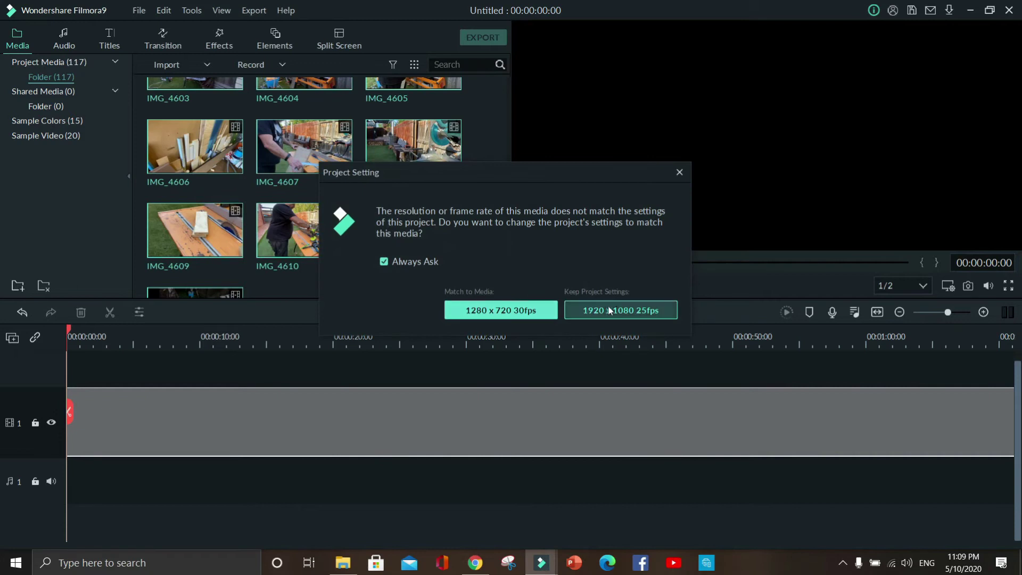
click(647, 311)
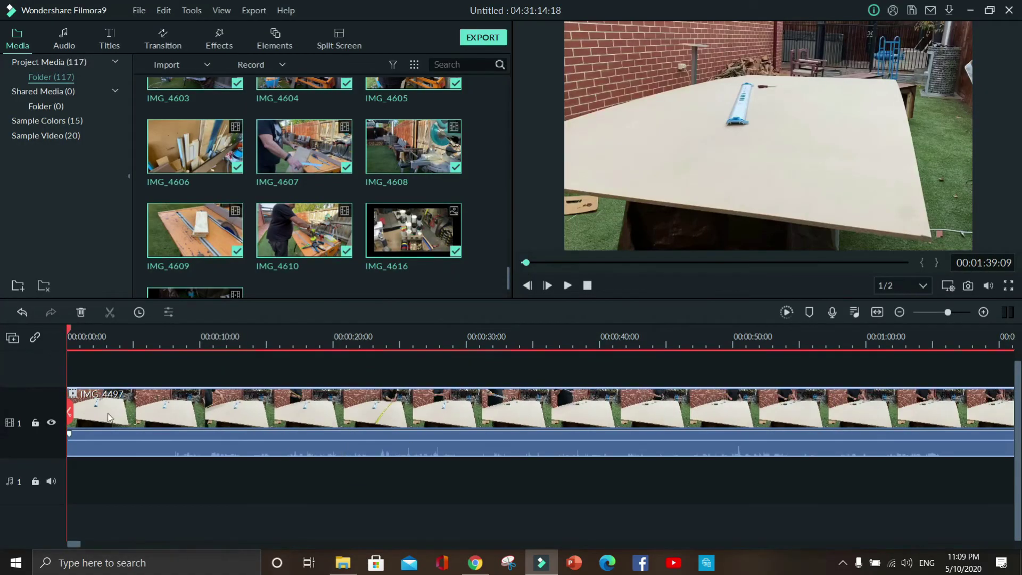
drag(78, 541, 130, 547)
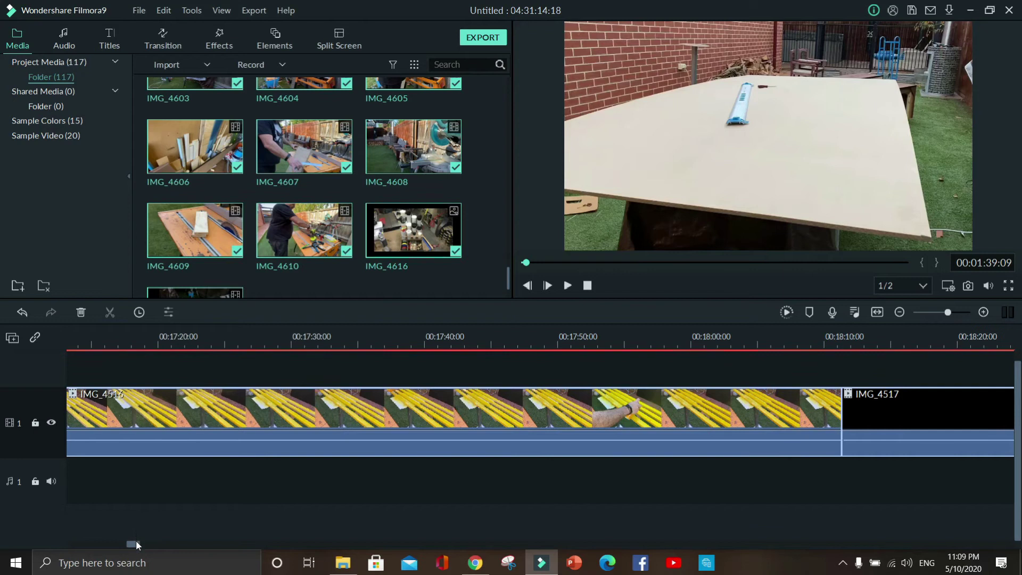
drag(135, 545, 74, 544)
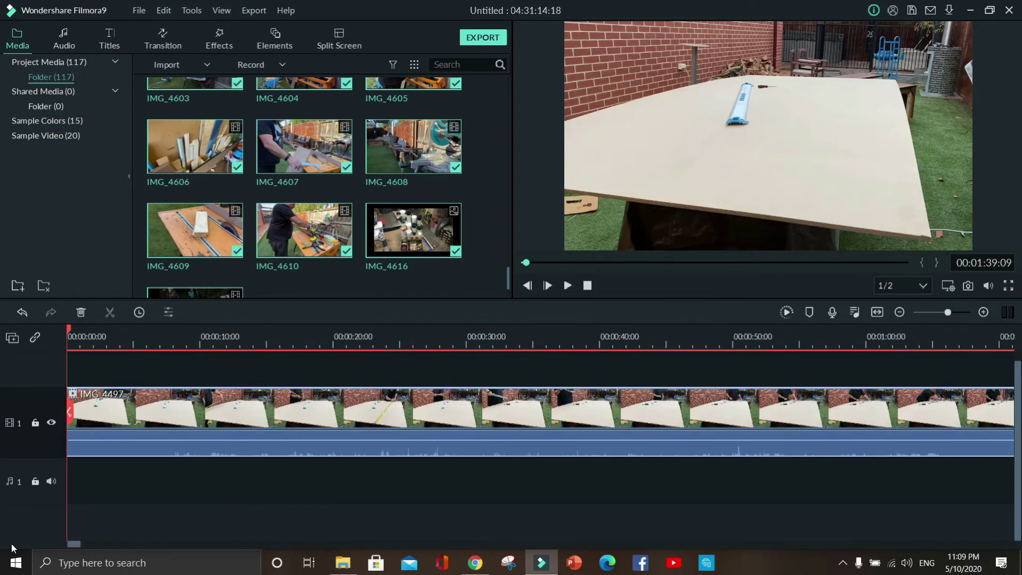
- Start an import from device with the Apple iPhone as the source
click(207, 64)
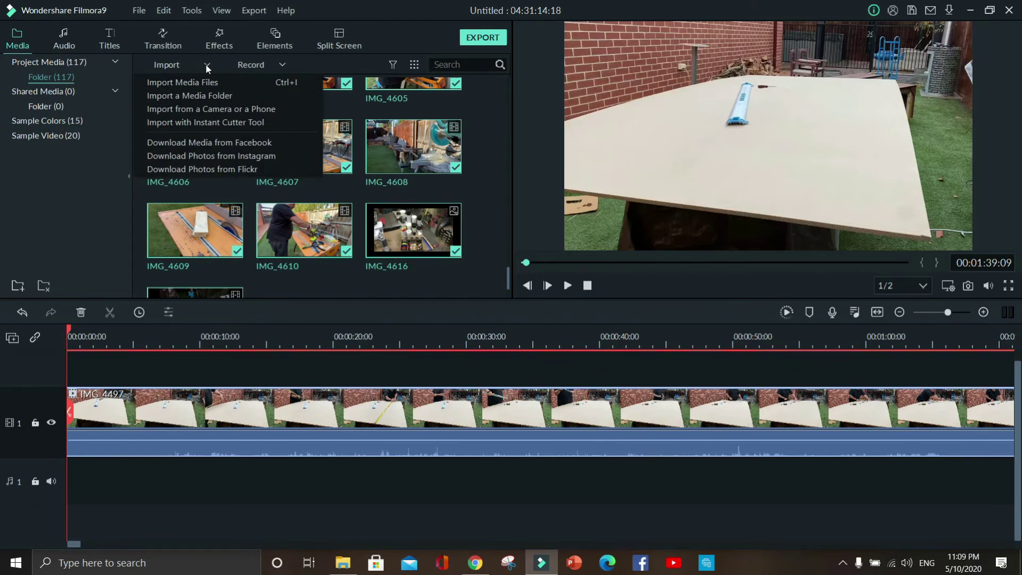
click(241, 109)
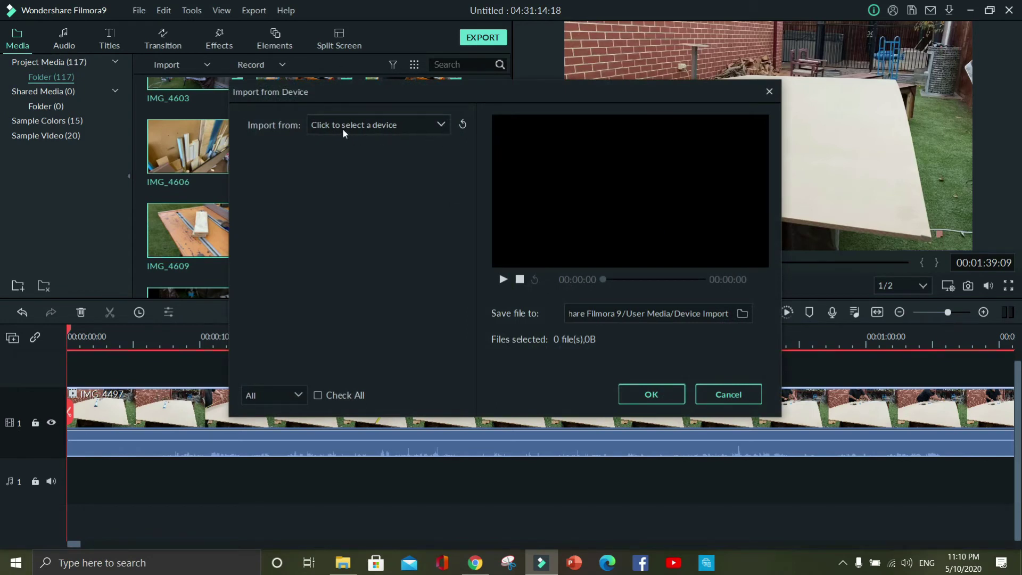
click(442, 125)
click(385, 140)
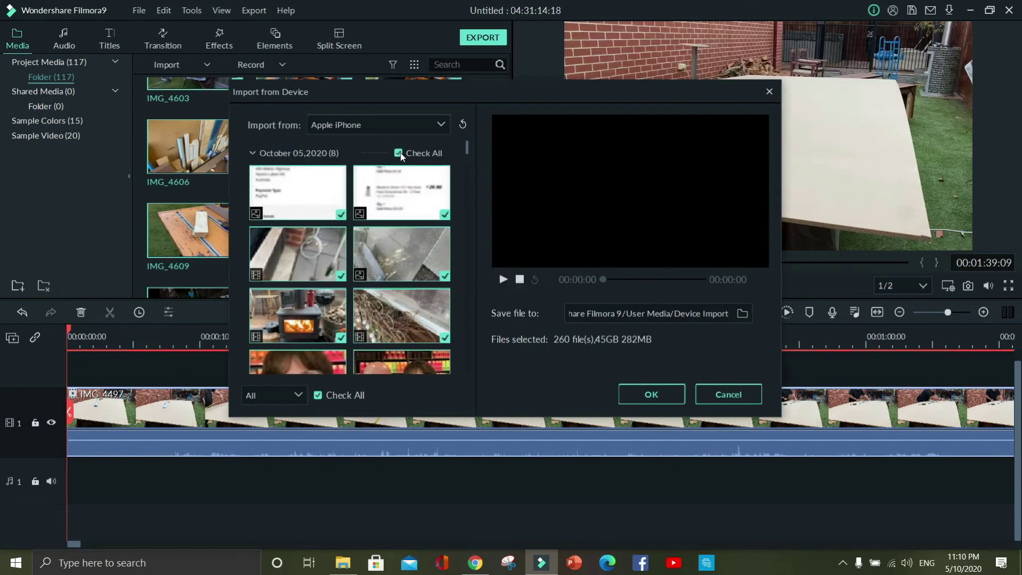
scroll(376, 296, down, 8)
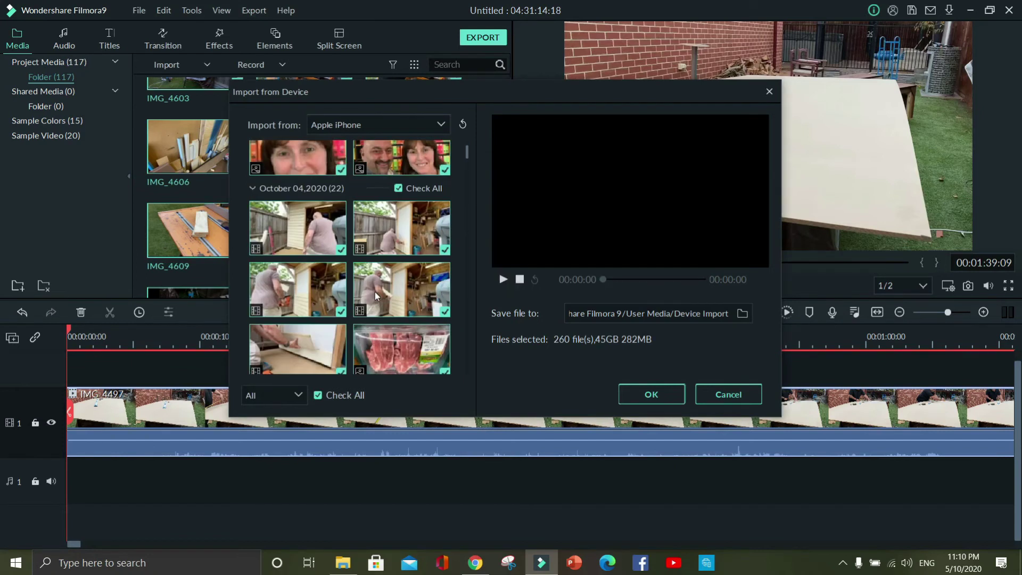
scroll(376, 296, up, 8)
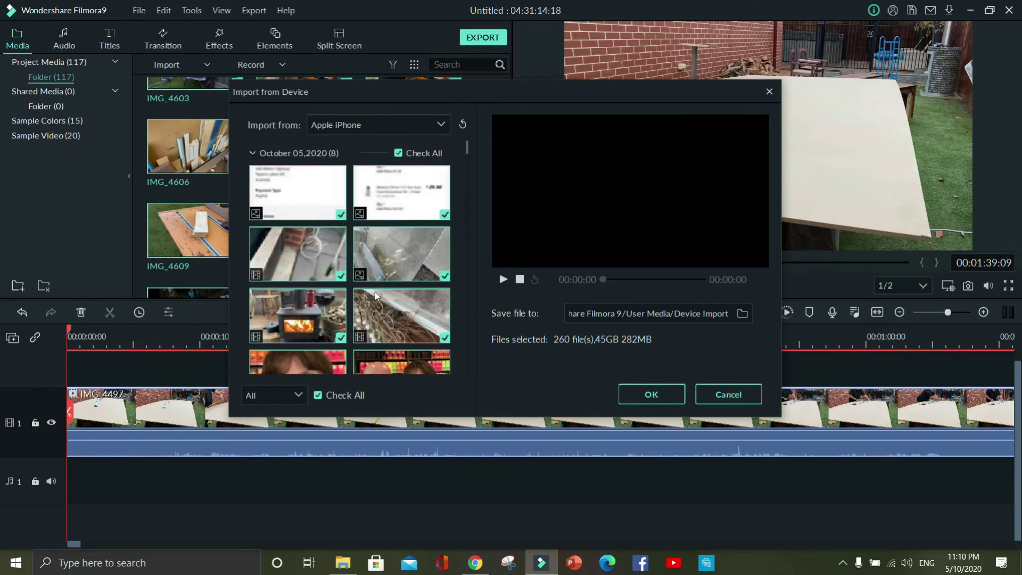
- Leave the October 05 group's eight items unchecked, with 252 files selected
click(399, 153)
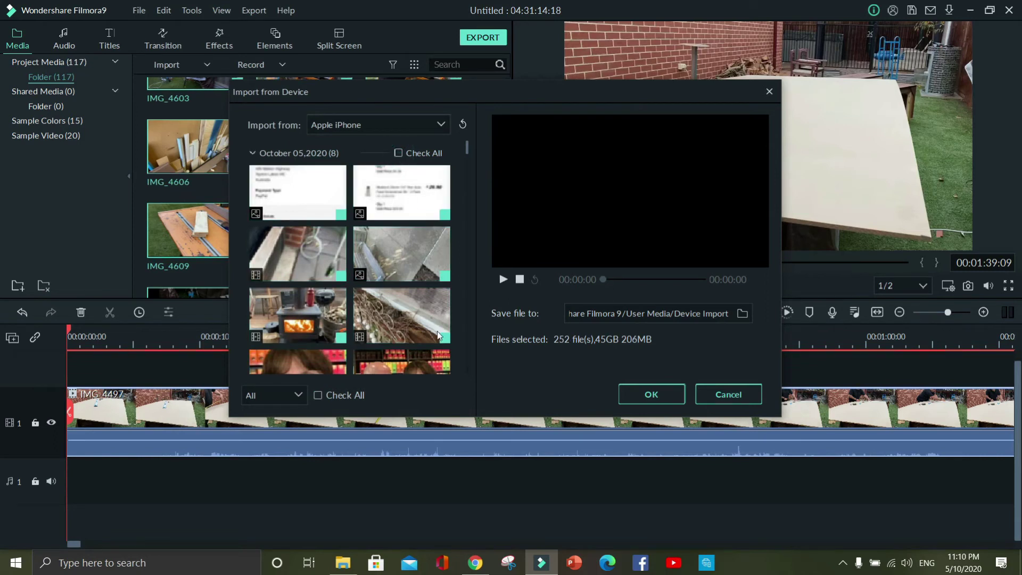
click(399, 154)
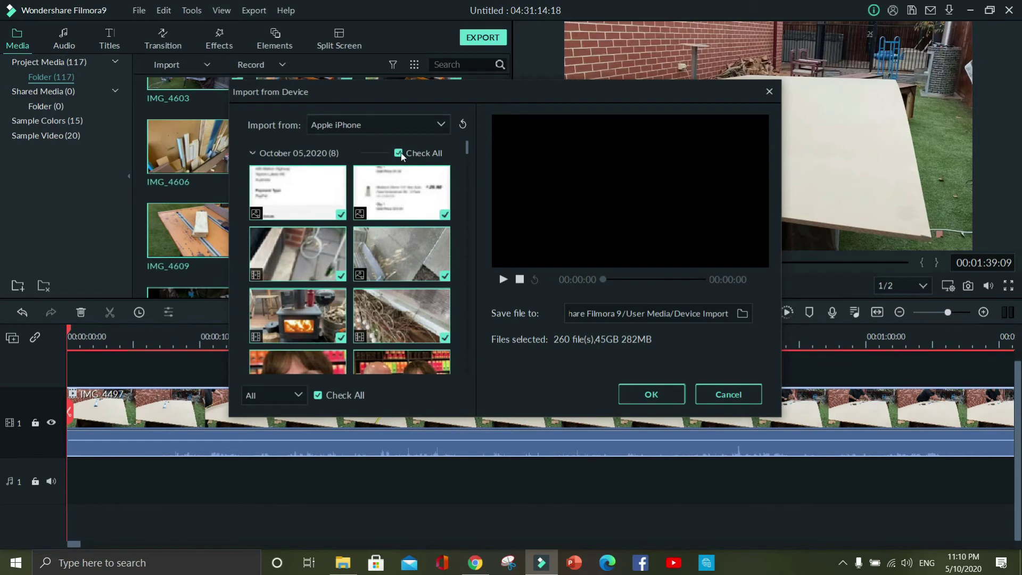
click(398, 154)
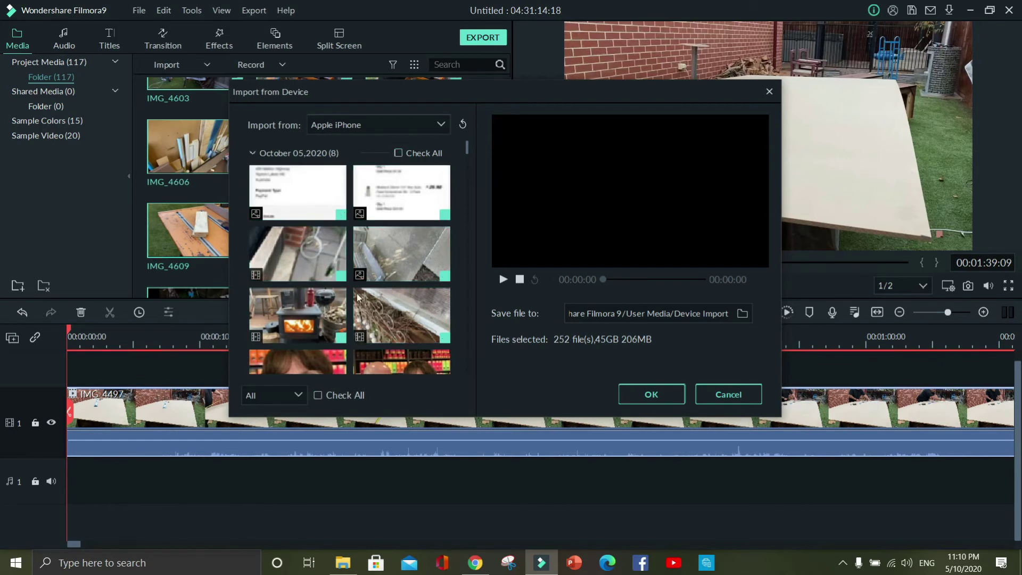
scroll(358, 298, down, 1)
scroll(358, 298, up, 1)
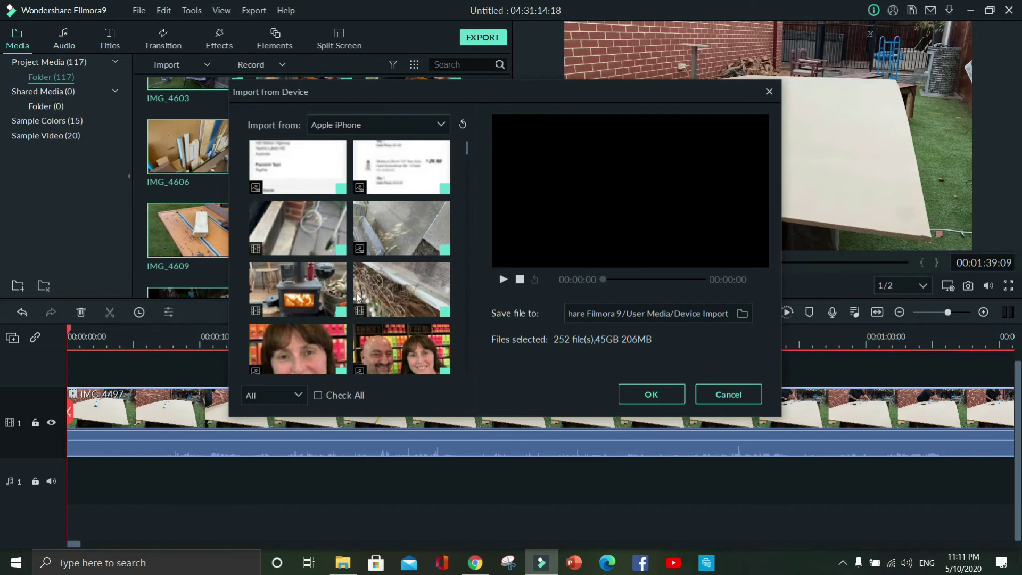
- Tick the fireplace clip (253 files) and save imports to a new Desktop folder named Test
click(342, 313)
click(743, 314)
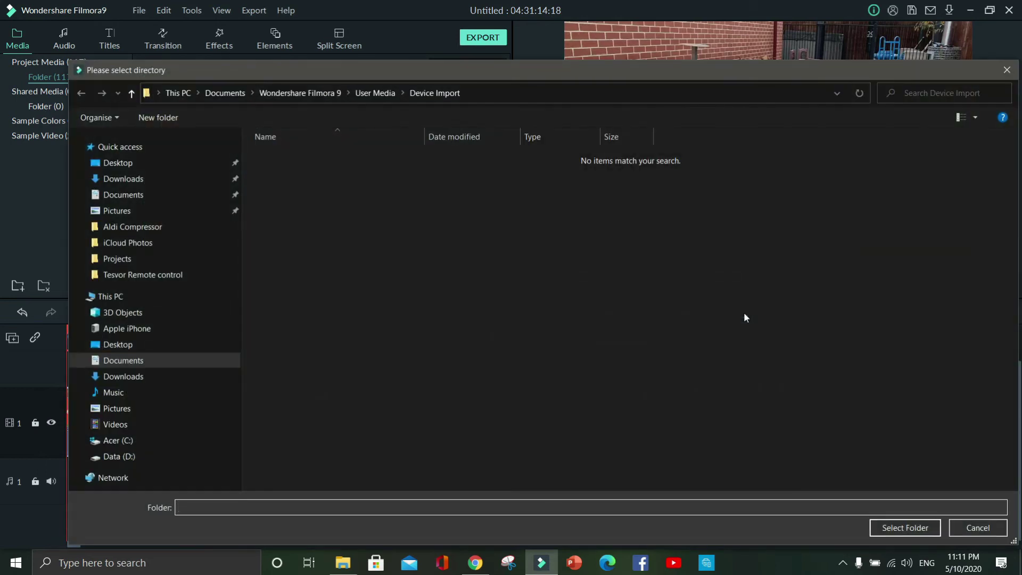
click(131, 164)
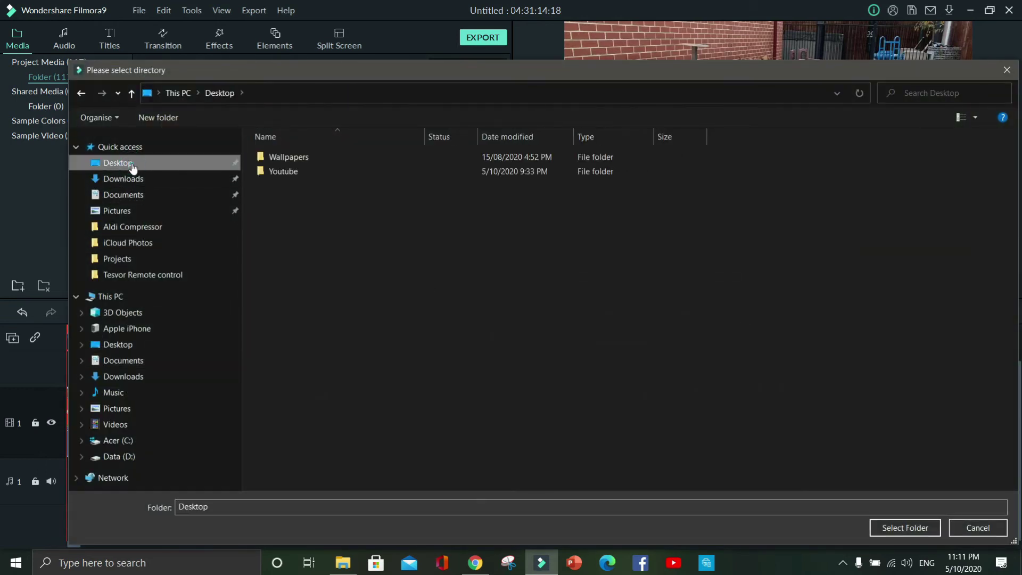
click(169, 117)
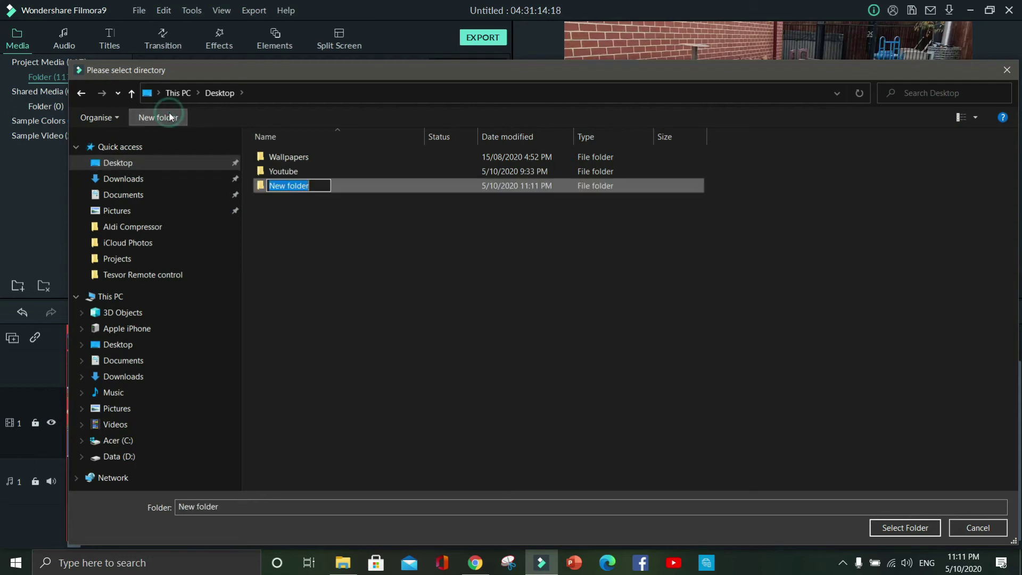
text(Test)
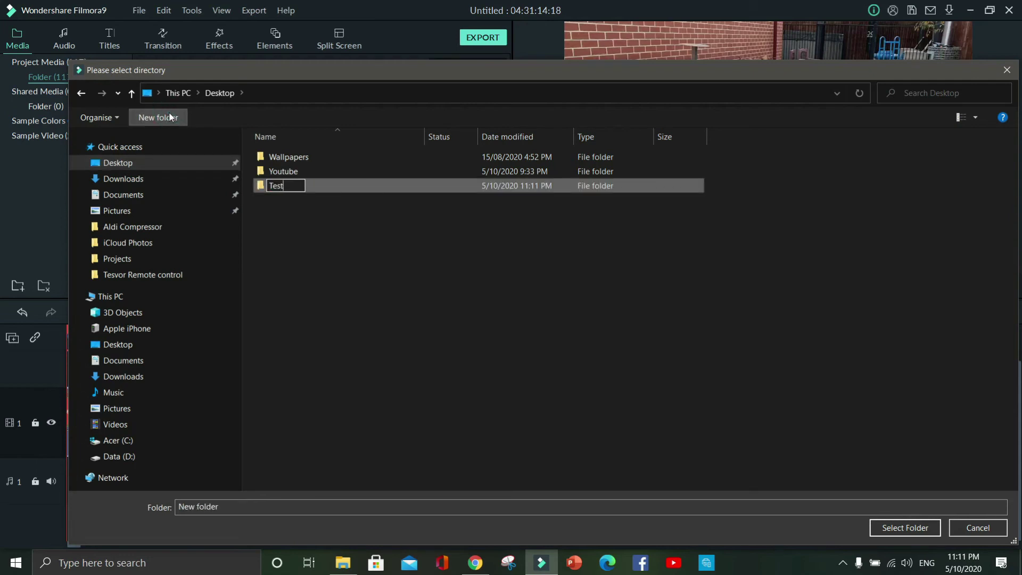
key(Return)
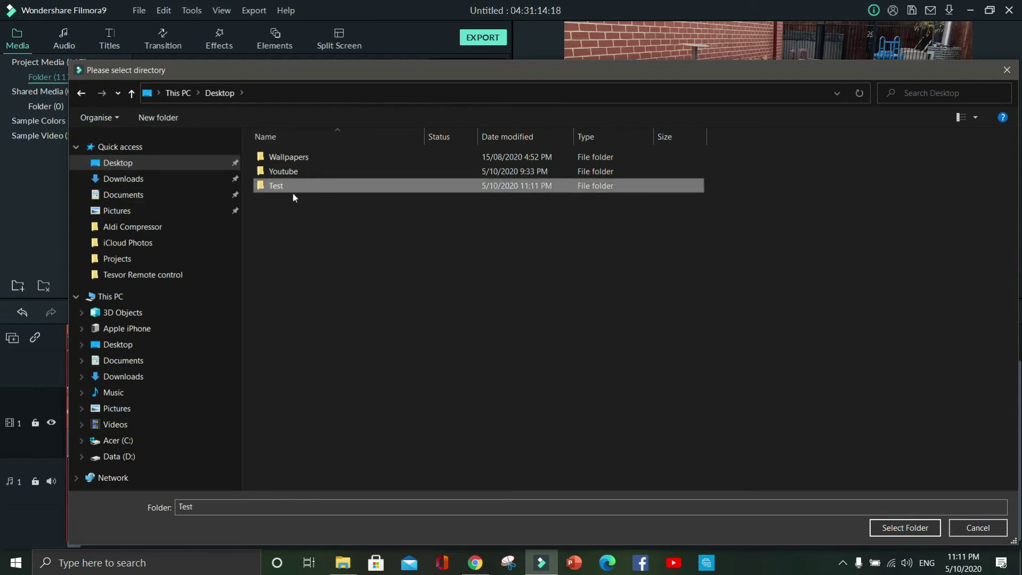
double_click(304, 187)
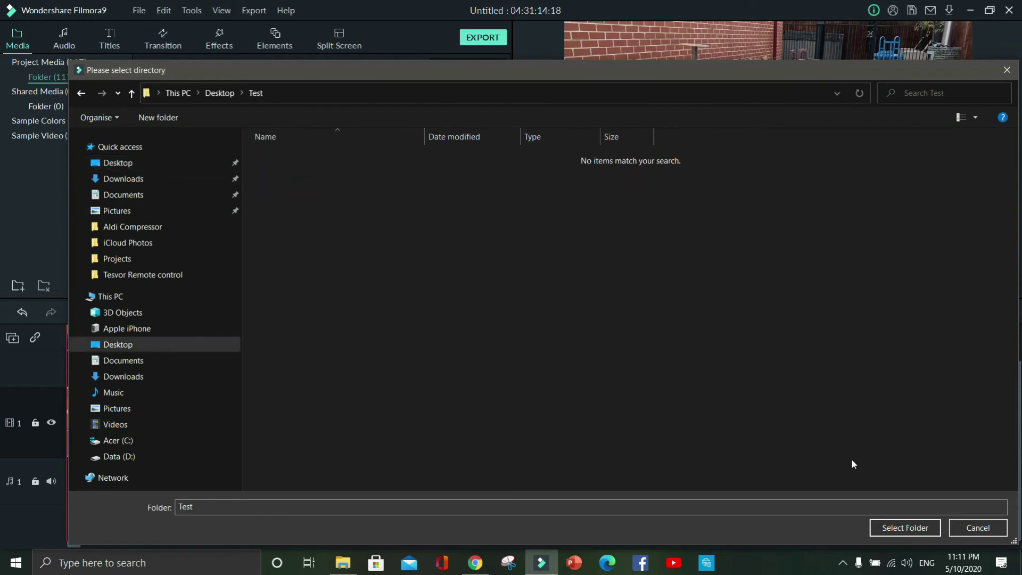
click(881, 527)
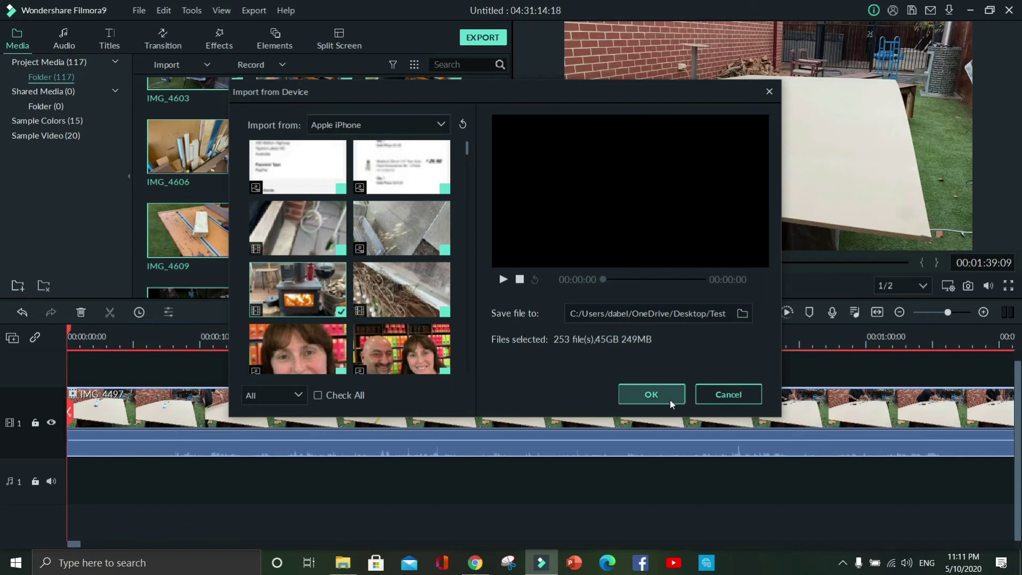
- Import fireplace clip IMG_6191, place it before IMG_4497 at the timeline start, and preview it
click(652, 395)
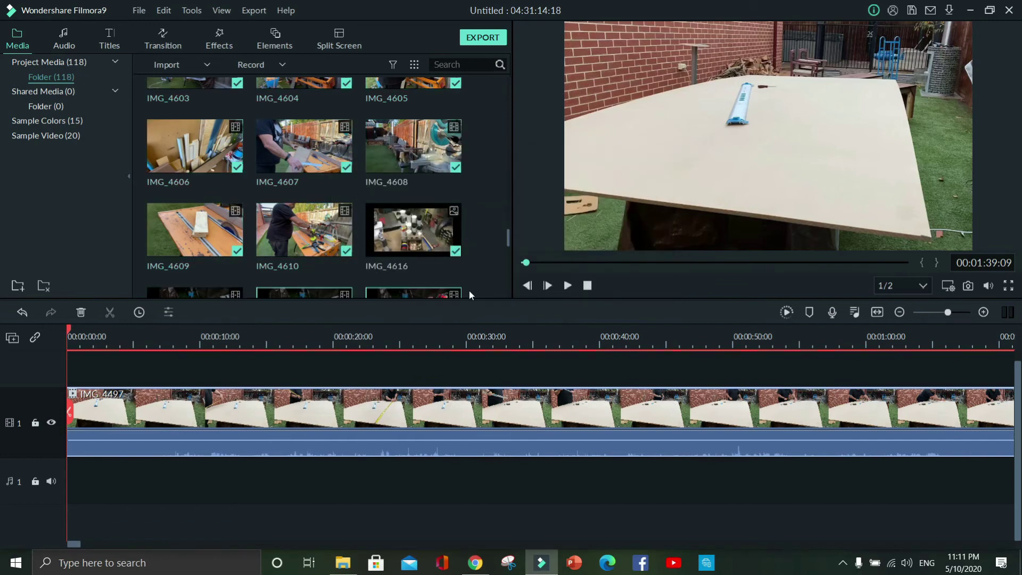
scroll(470, 279, down, 15)
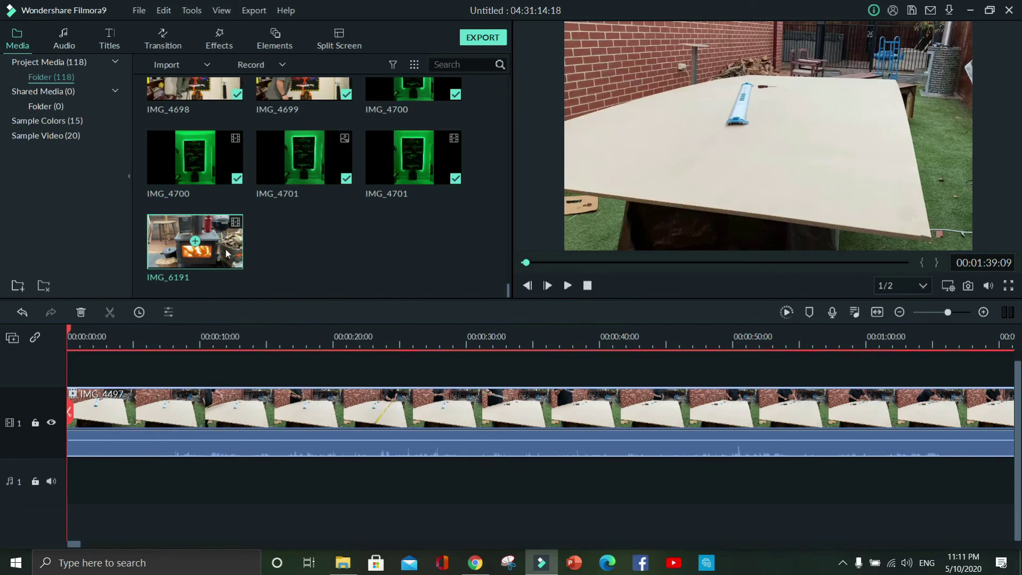
click(91, 410)
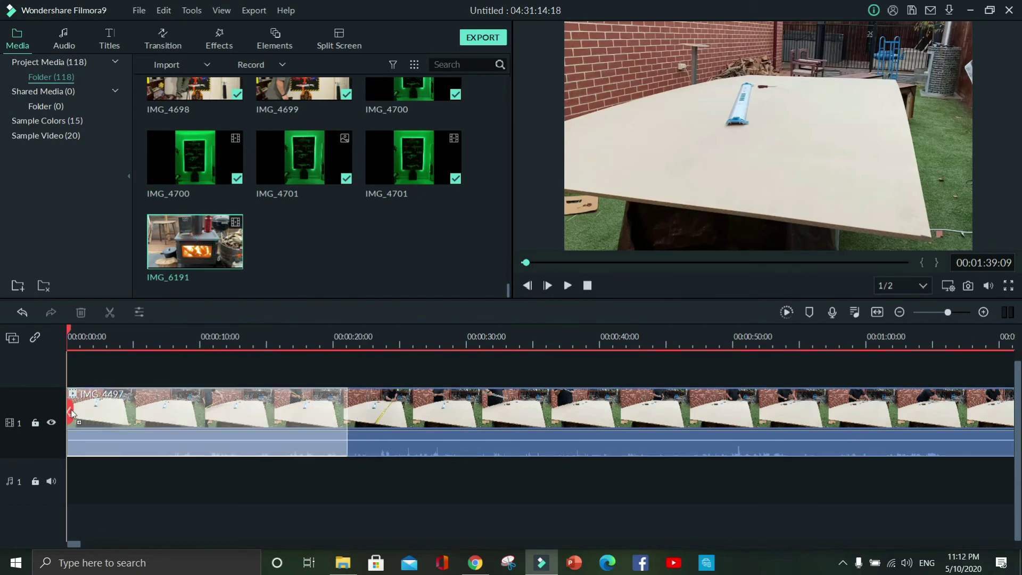
drag(69, 410, 70, 410)
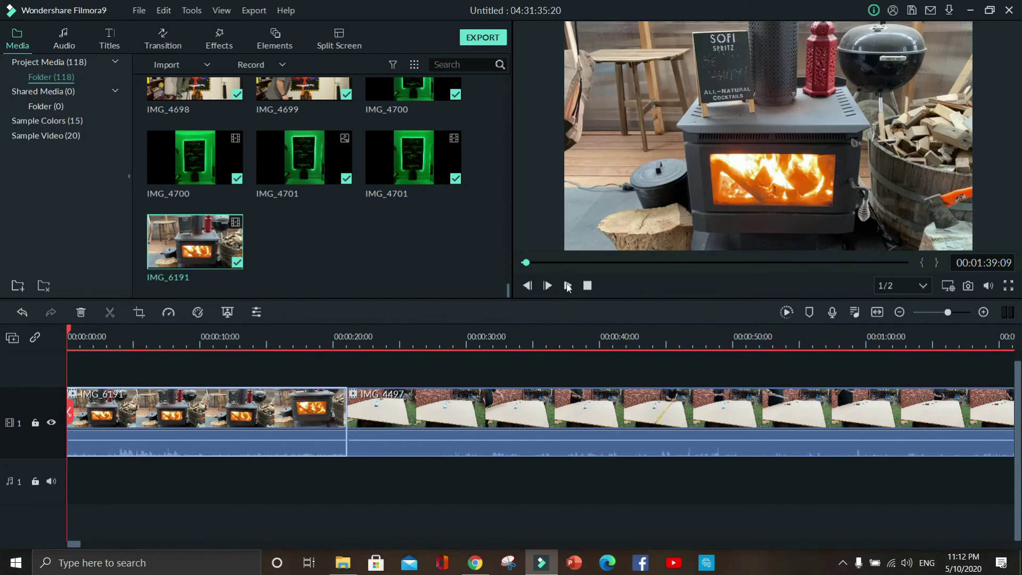
click(568, 286)
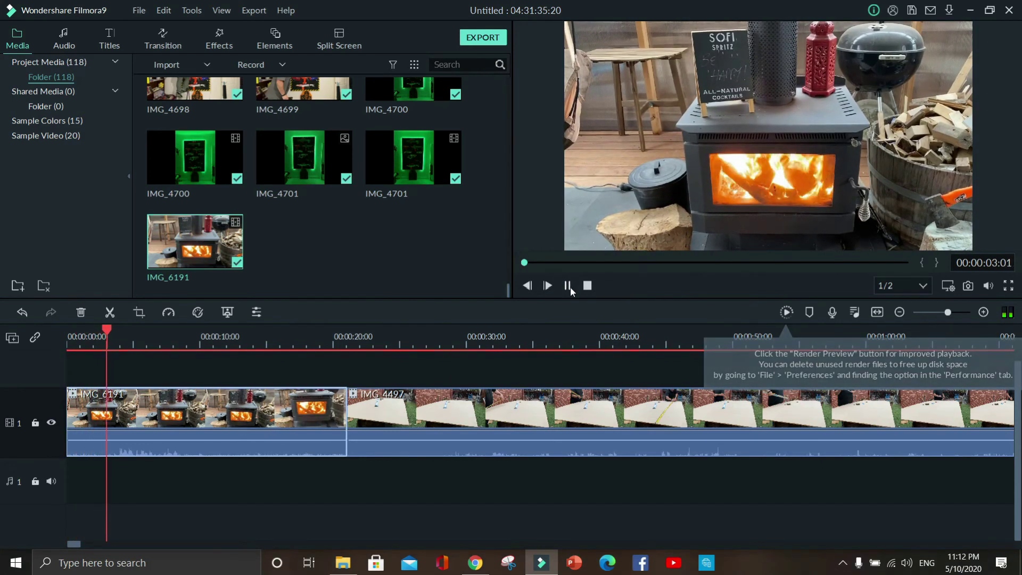
click(568, 285)
scroll(288, 258, up, 5)
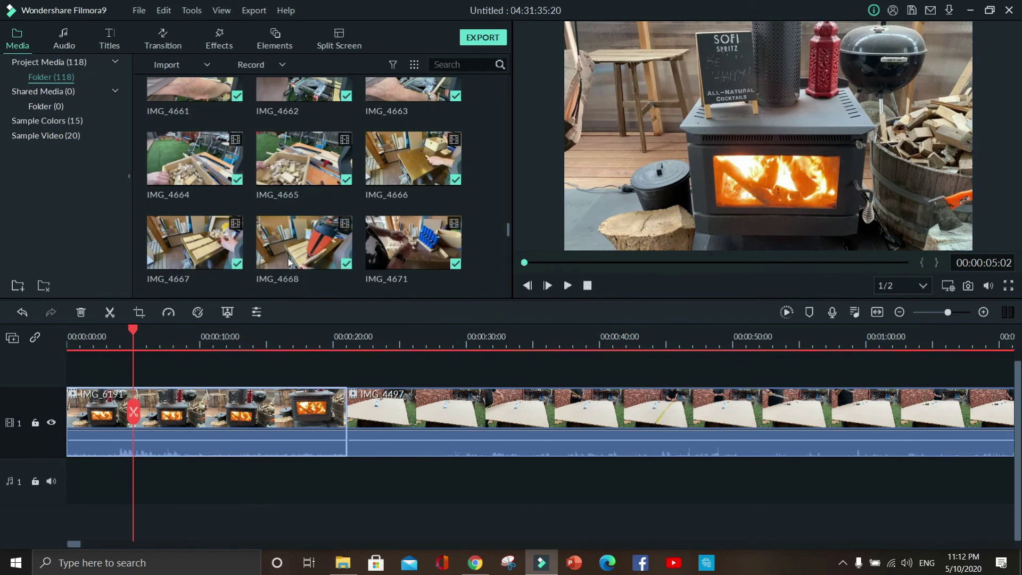
click(208, 64)
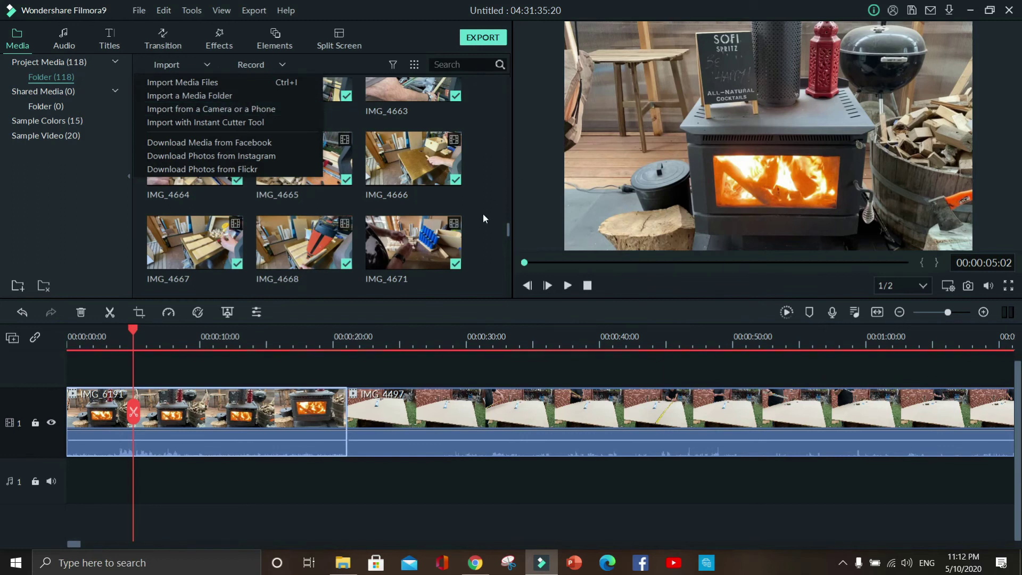
click(489, 243)
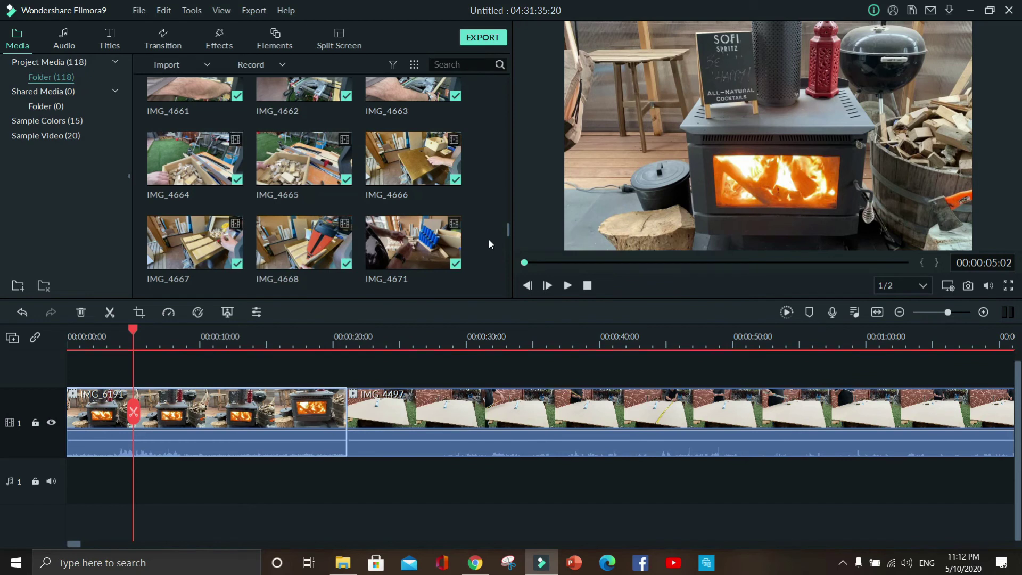
click(139, 11)
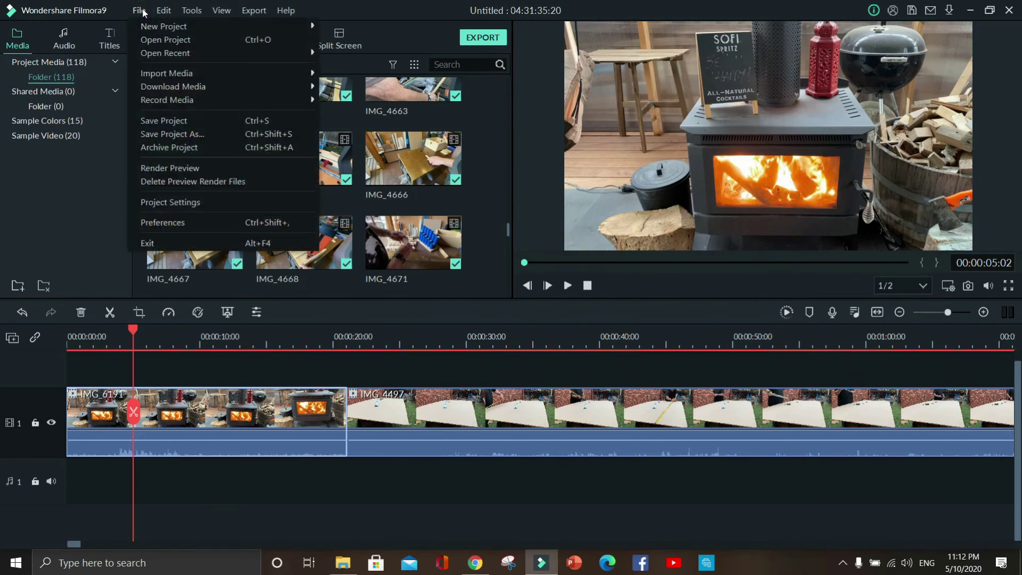
mouse_move(165, 74)
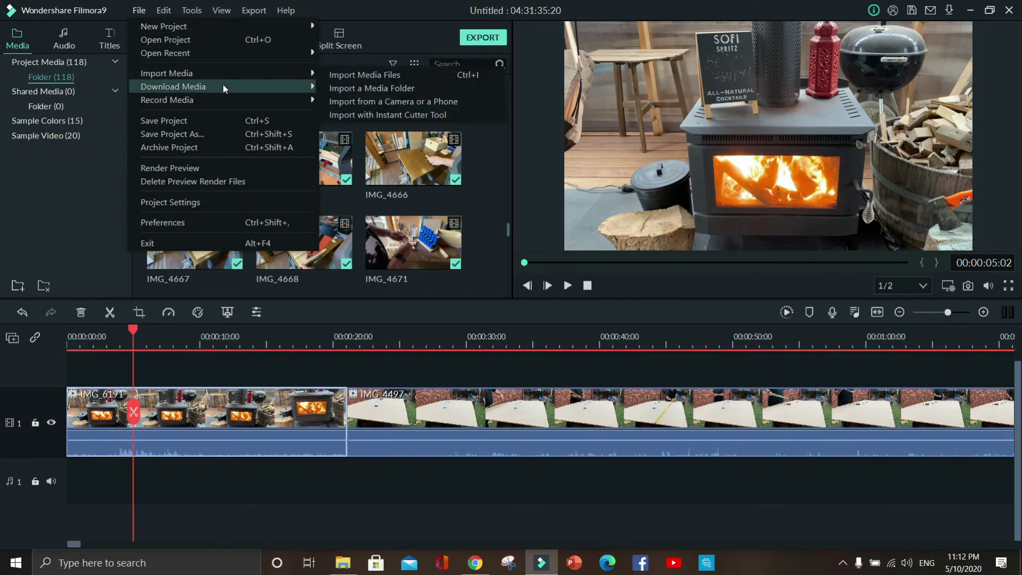
mouse_move(311, 77)
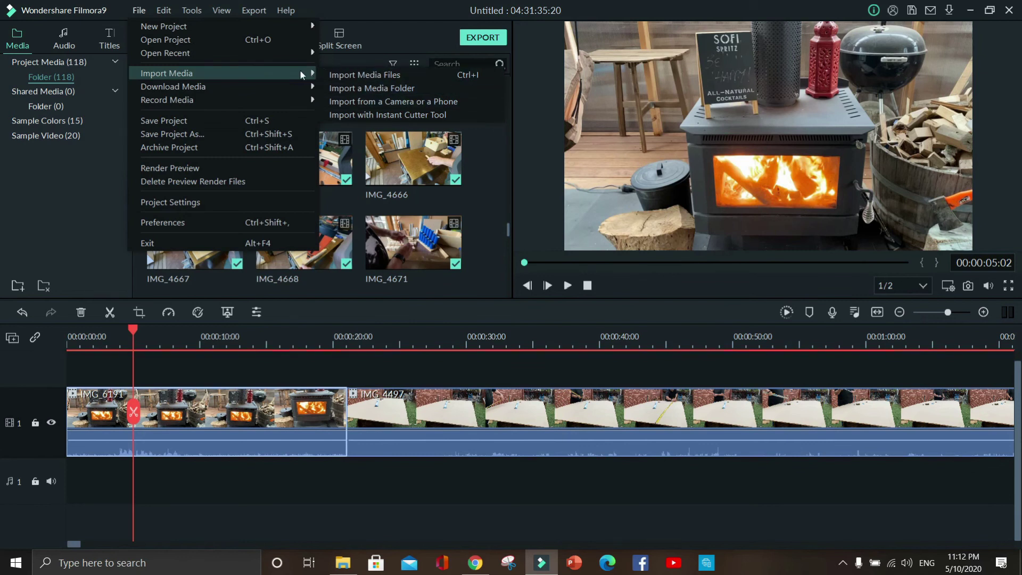
click(488, 172)
scroll(488, 172, up, 5)
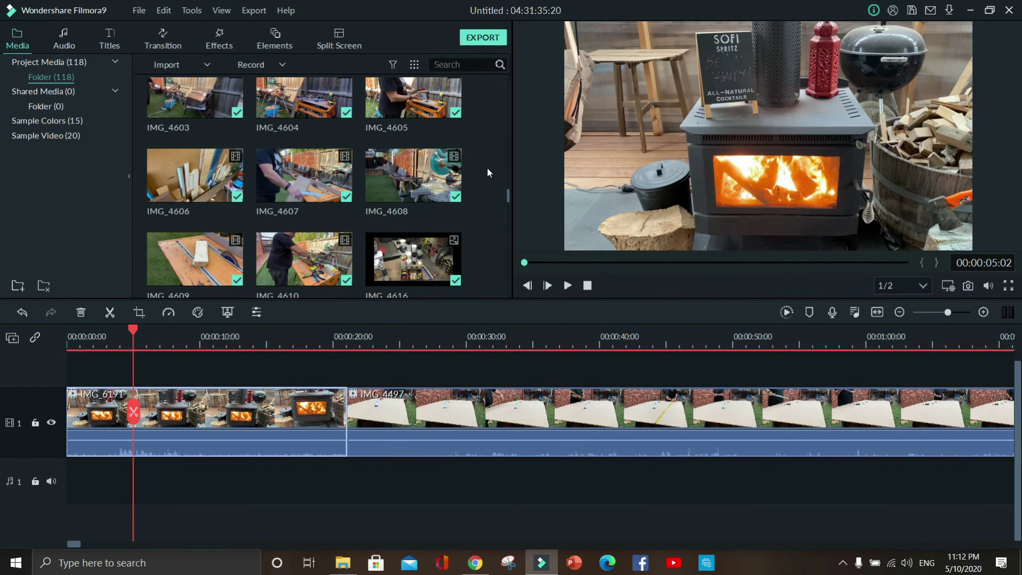